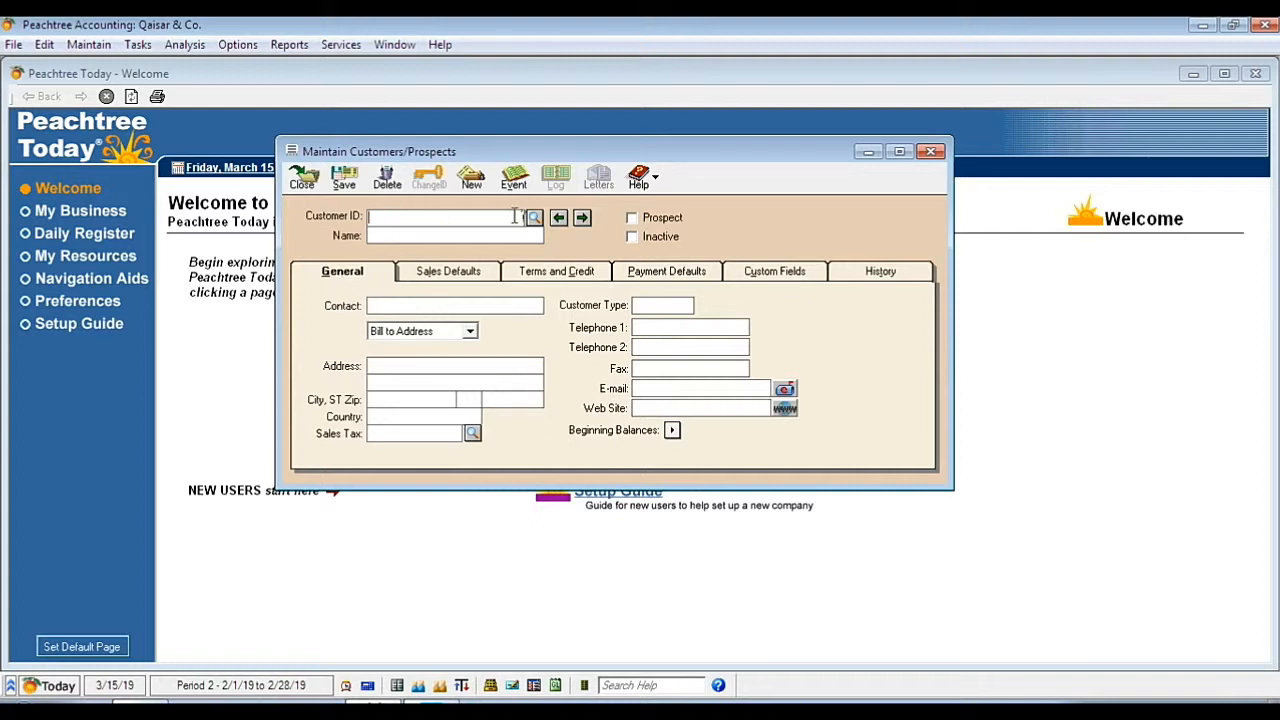
Load customer record 01, Qaisar & Co., from the Customer ID lookup list
{"action": "left_click", "coordinate": [535, 218]}
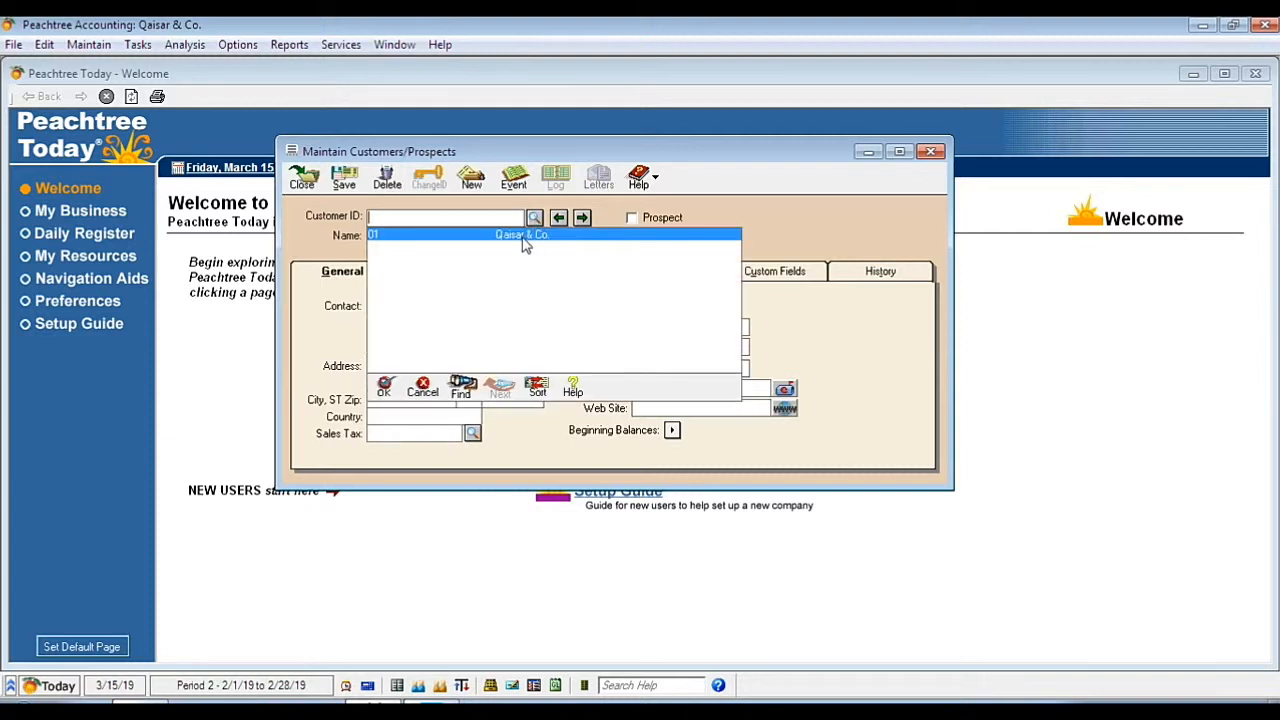
{"action": "double_click", "coordinate": [524, 238]}
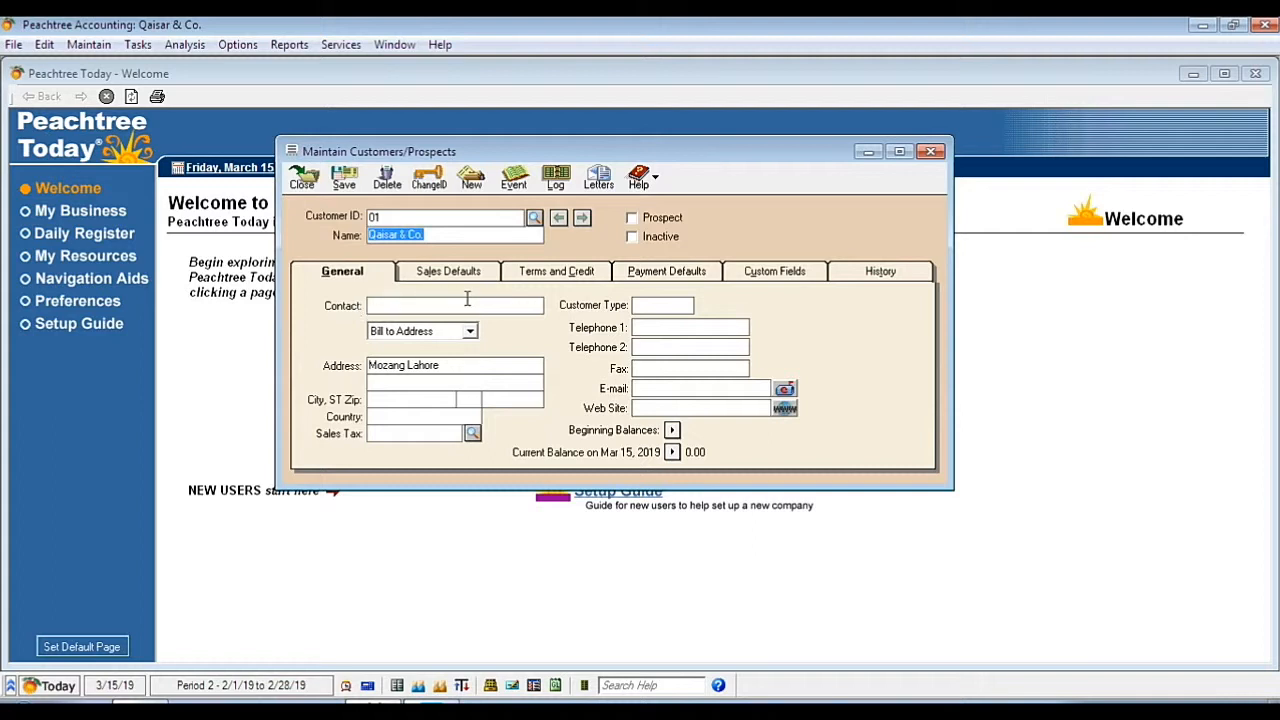
Enter the contact person's full name for Qaisar & Co. and keep Bill to Address selected
{"action": "left_click", "coordinate": [381, 305]}
{"action": "left_click", "coordinate": [435, 233]}
{"action": "left_click", "coordinate": [408, 304]}
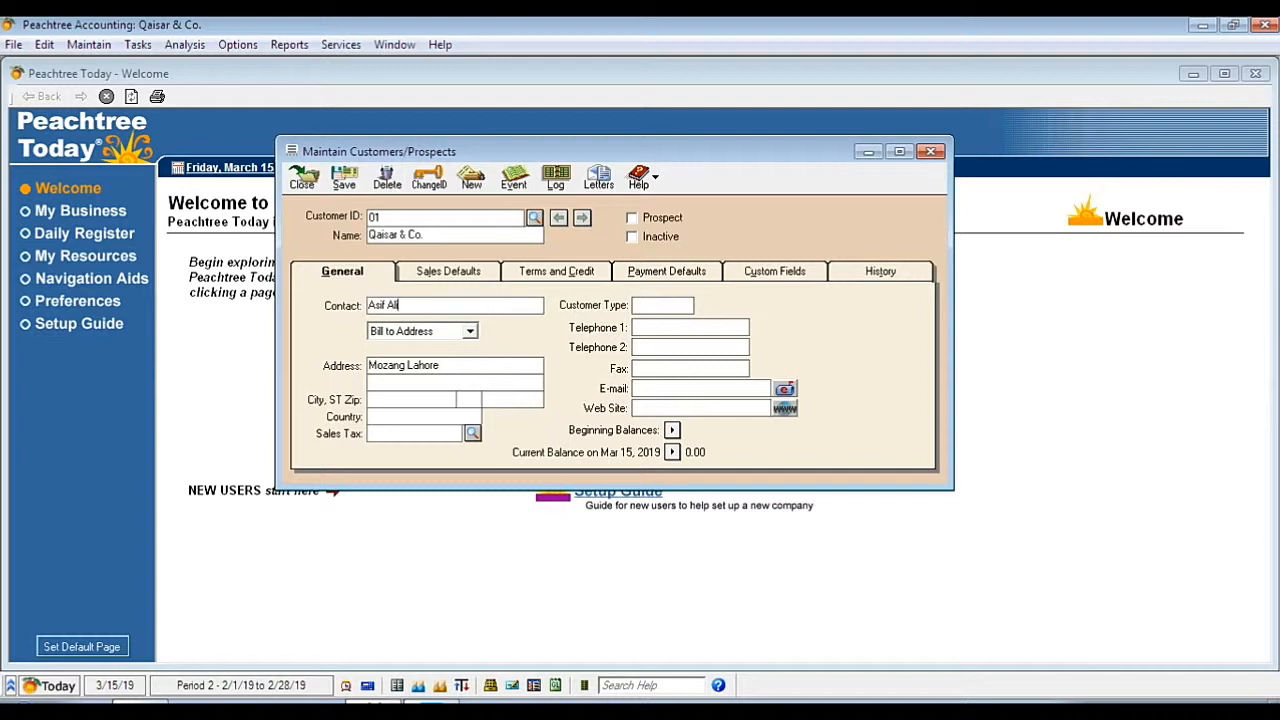
{"action": "left_click", "coordinate": [470, 333]}
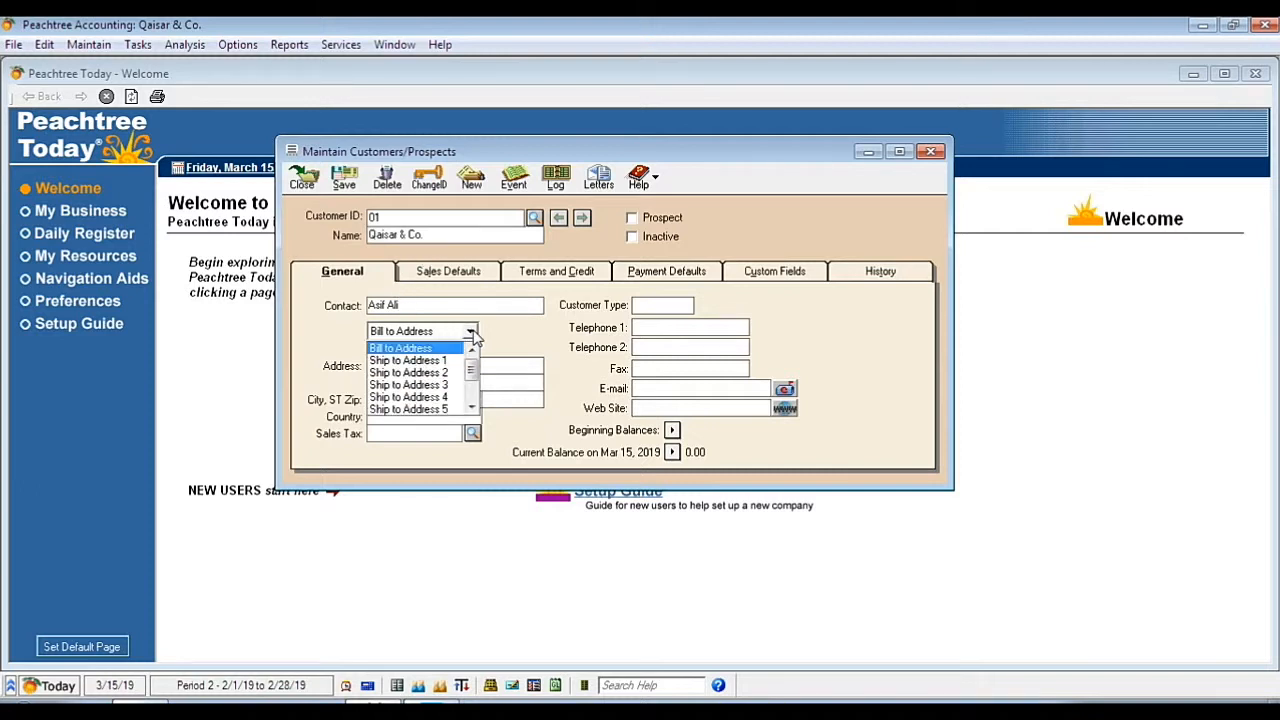
{"action": "left_click", "coordinate": [472, 335]}
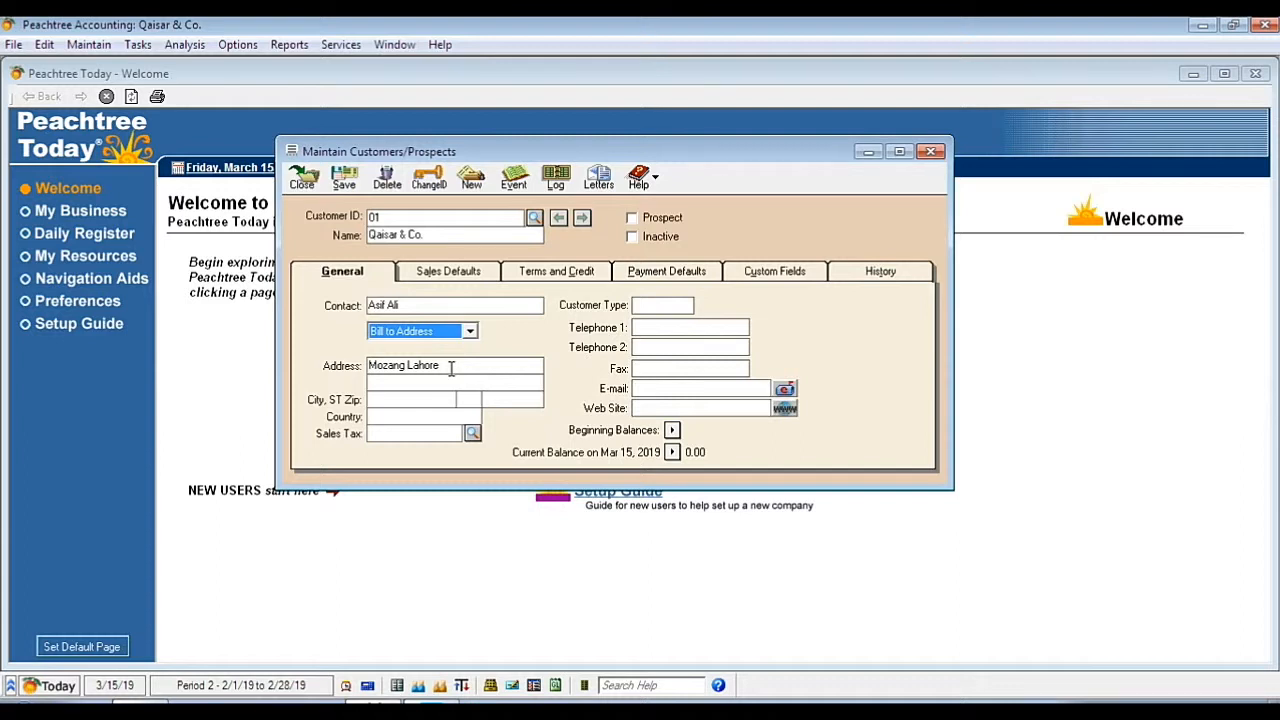
Enter Pakistan as the customer's country in the address details
{"action": "left_click", "coordinate": [409, 399]}
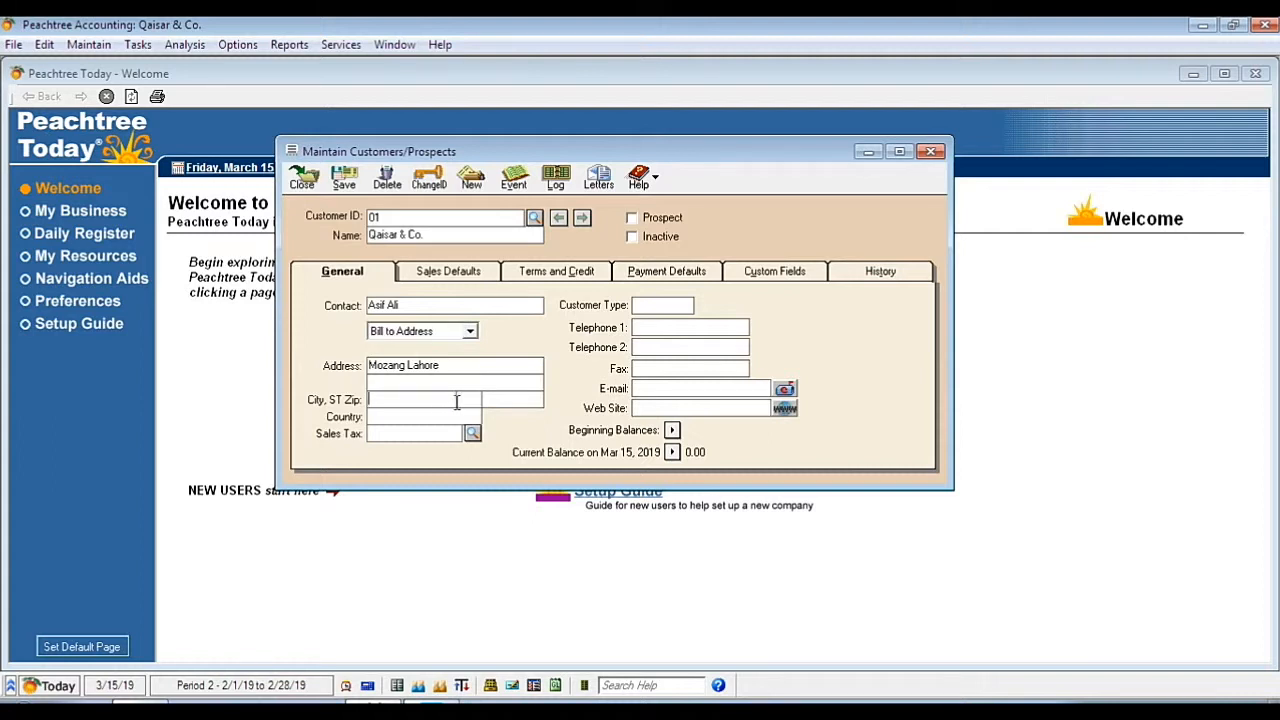
{"action": "left_click", "coordinate": [519, 399]}
{"action": "left_click", "coordinate": [419, 416]}
{"action": "type", "text": "Pakistan"}
Step through the Customer Type, Telephone, Fax, E-mail and Web Site fields, then show Sales Defaults
{"action": "left_click", "coordinate": [645, 306]}
{"action": "left_click", "coordinate": [645, 327]}
{"action": "left_click", "coordinate": [645, 347]}
{"action": "left_click", "coordinate": [644, 368]}
{"action": "left_click", "coordinate": [645, 388]}
{"action": "left_click", "coordinate": [645, 409]}
{"action": "left_click", "coordinate": [447, 279]}
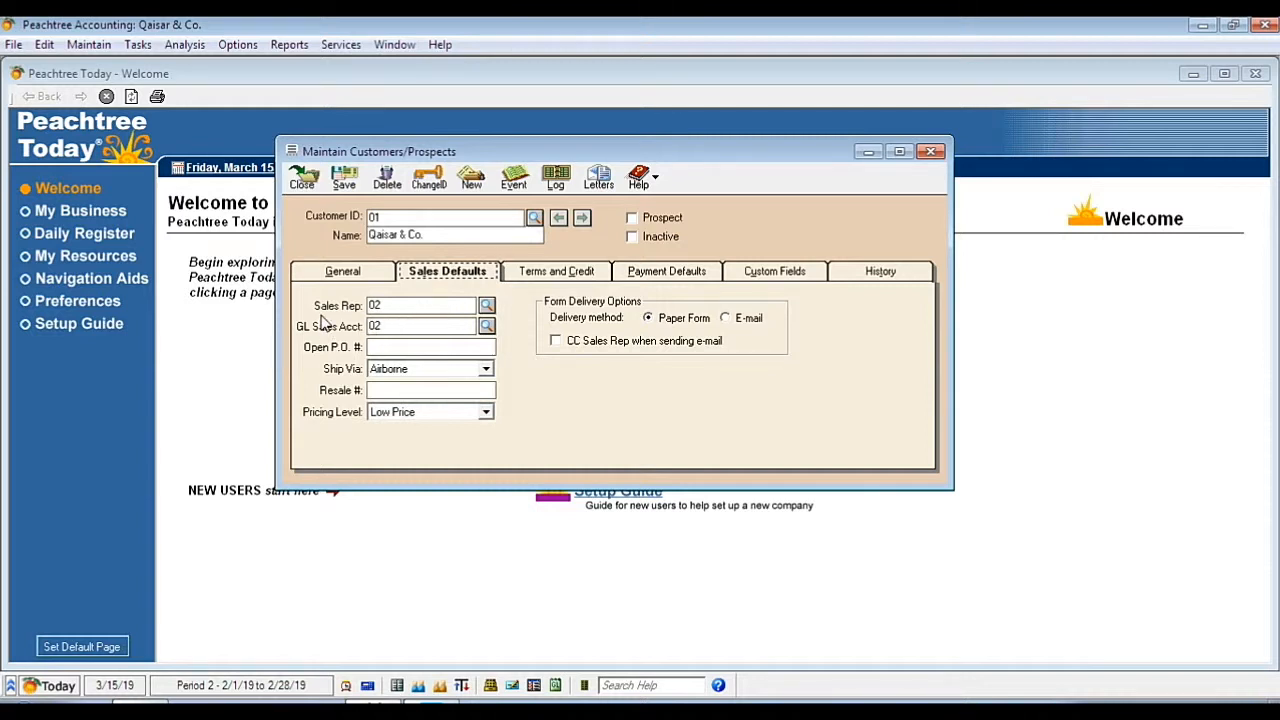
Open the Maintain Employees/Sales Reps record for sales rep 02 from the Sales Rep field
{"action": "left_click", "coordinate": [387, 307]}
{"action": "double_click", "coordinate": [462, 305]}
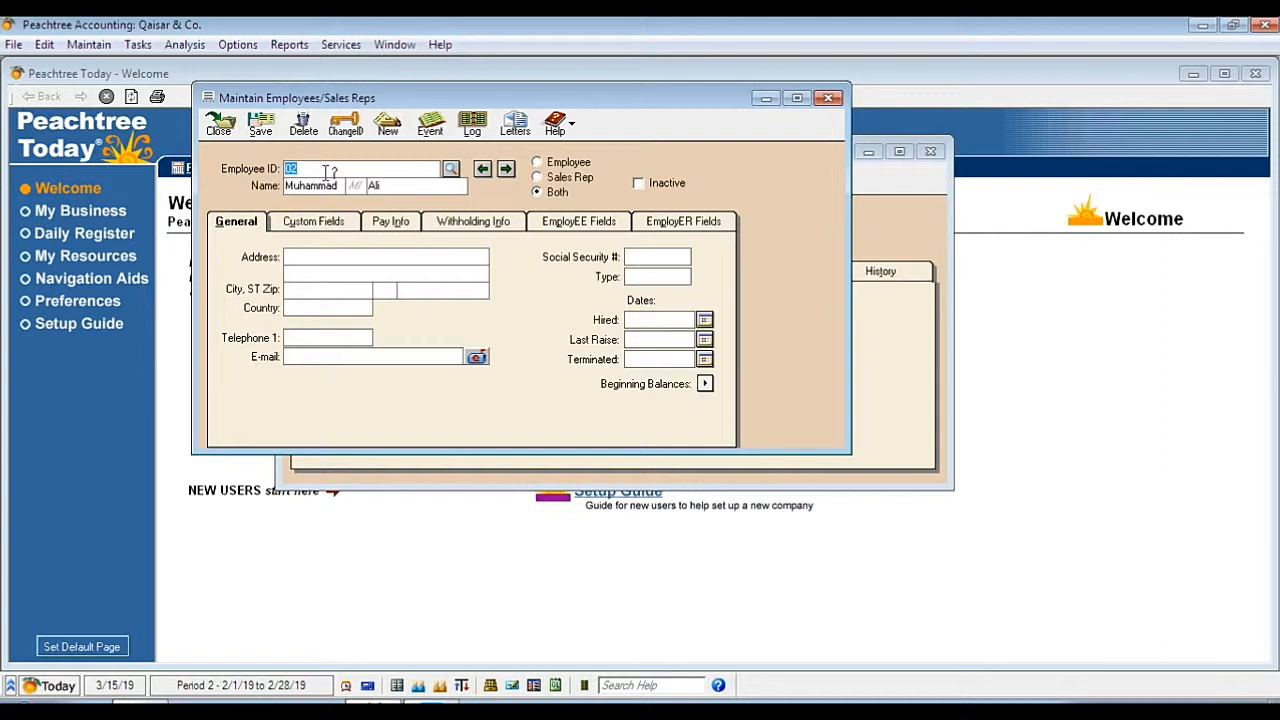
{"action": "left_click", "coordinate": [828, 97]}
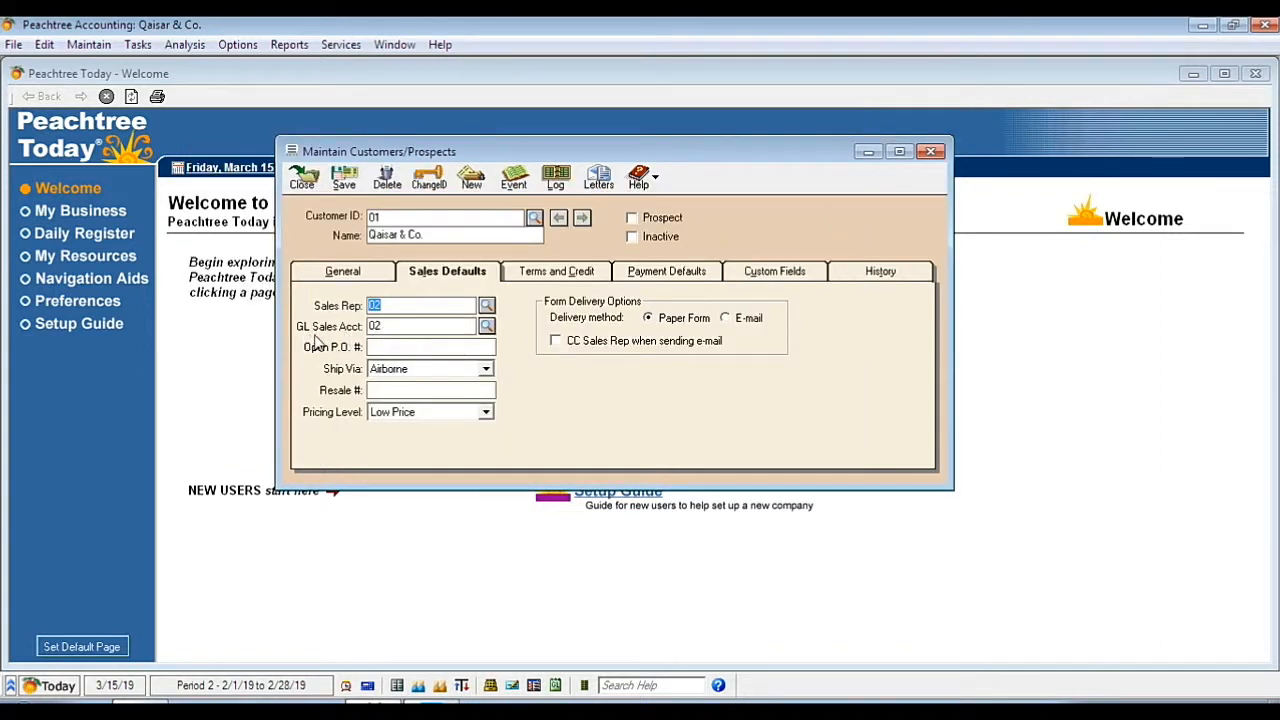
{"action": "left_click", "coordinate": [395, 330]}
{"action": "double_click", "coordinate": [396, 328]}
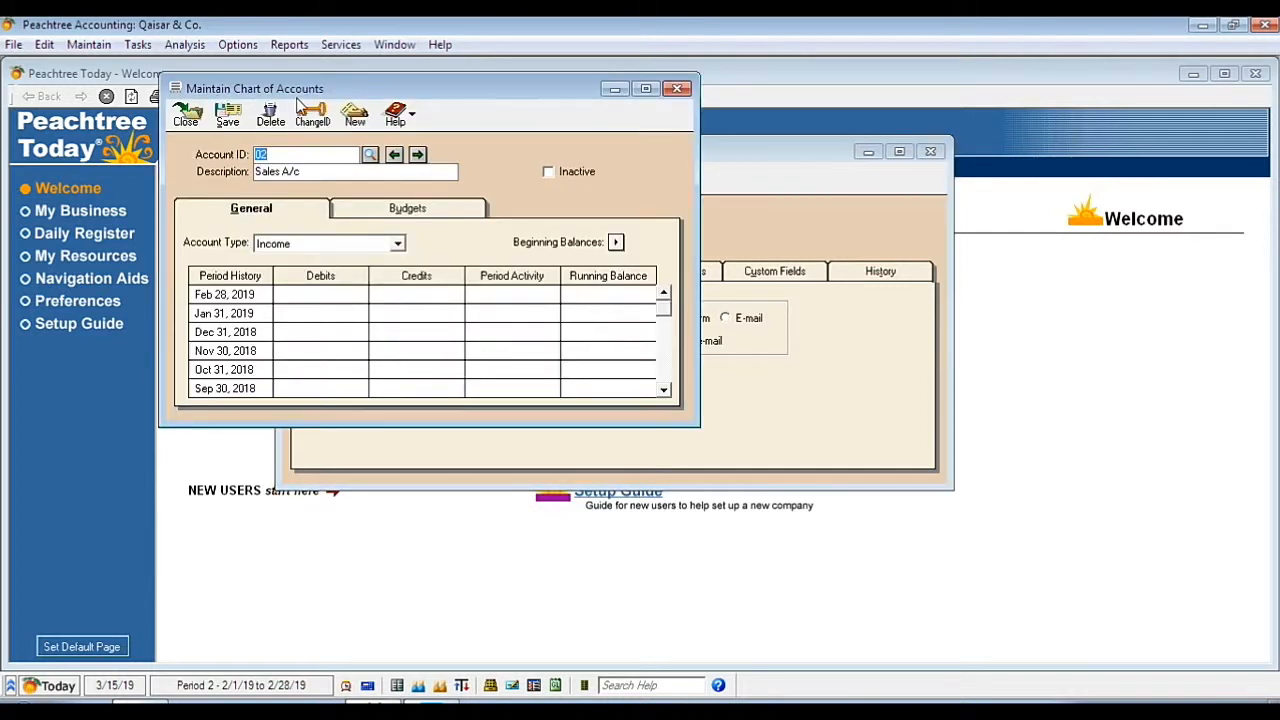
{"action": "left_click", "coordinate": [288, 155]}
{"action": "left_click", "coordinate": [398, 244]}
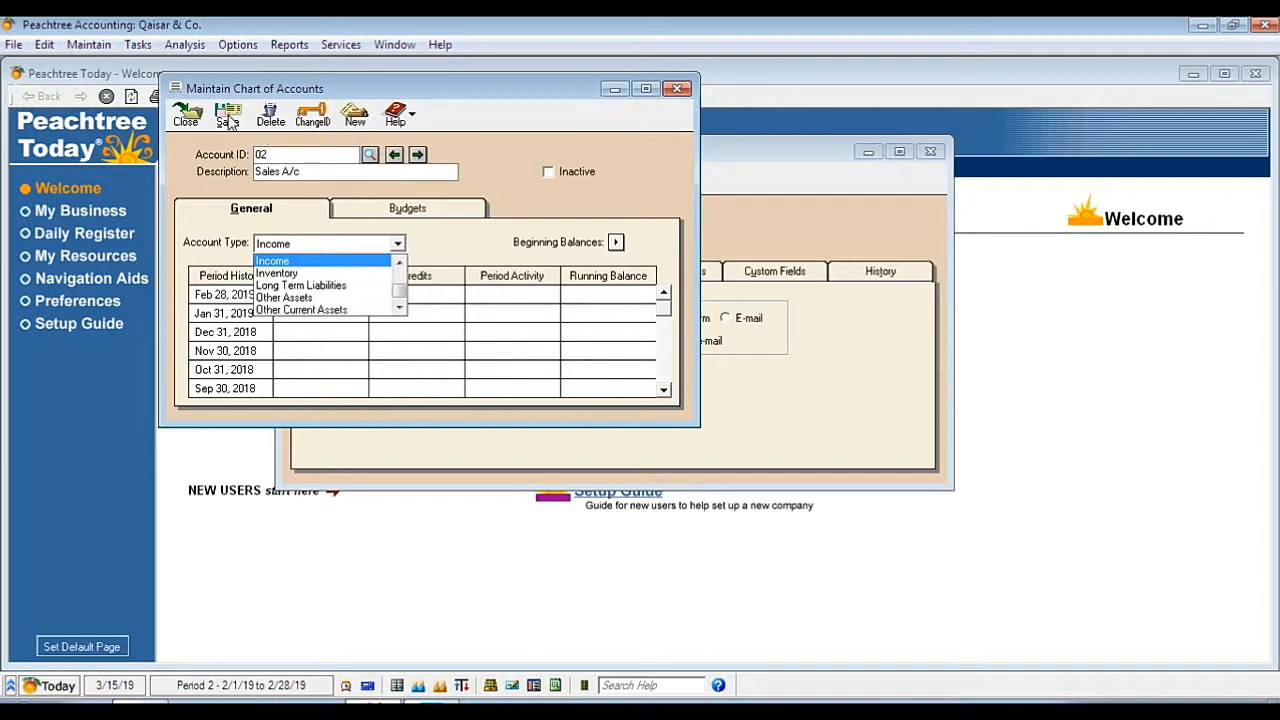
{"action": "left_click", "coordinate": [364, 263]}
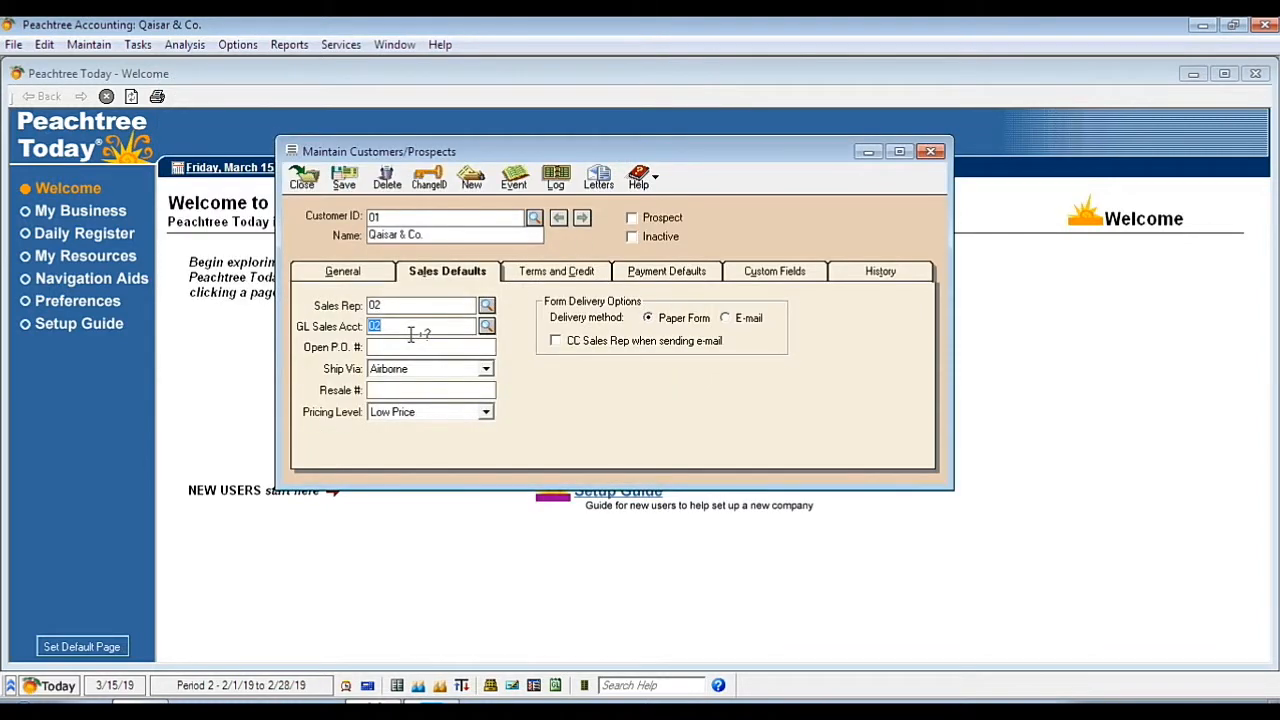
{"action": "left_click", "coordinate": [421, 326]}
{"action": "left_click", "coordinate": [384, 348]}
{"action": "key", "text": "Tab"}
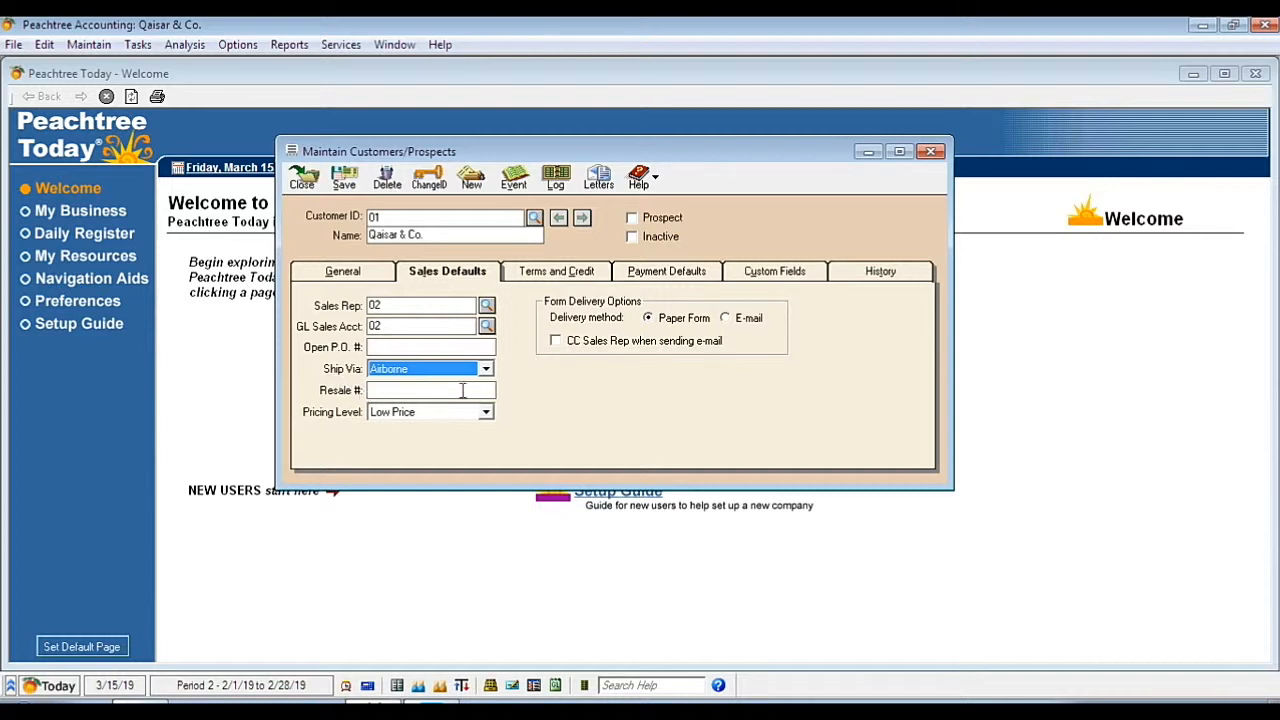
{"action": "left_click", "coordinate": [485, 368]}
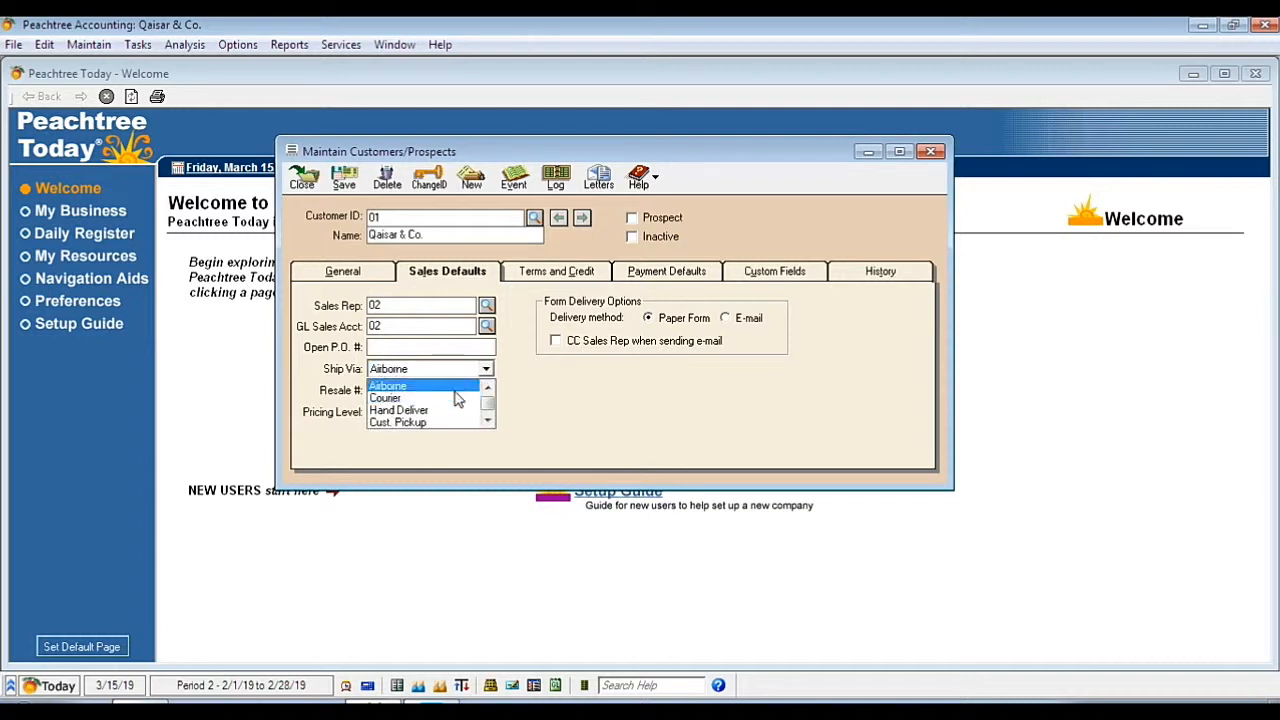
{"action": "left_click", "coordinate": [485, 381]}
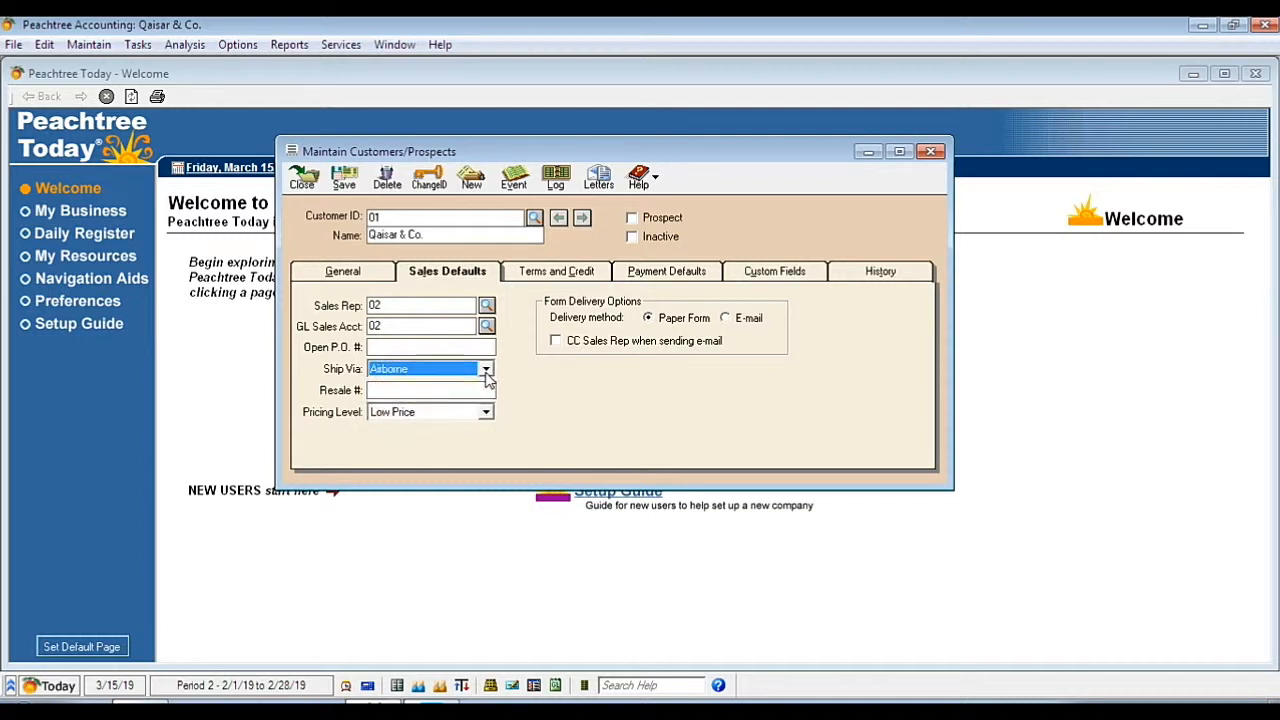
{"action": "left_click", "coordinate": [388, 392]}
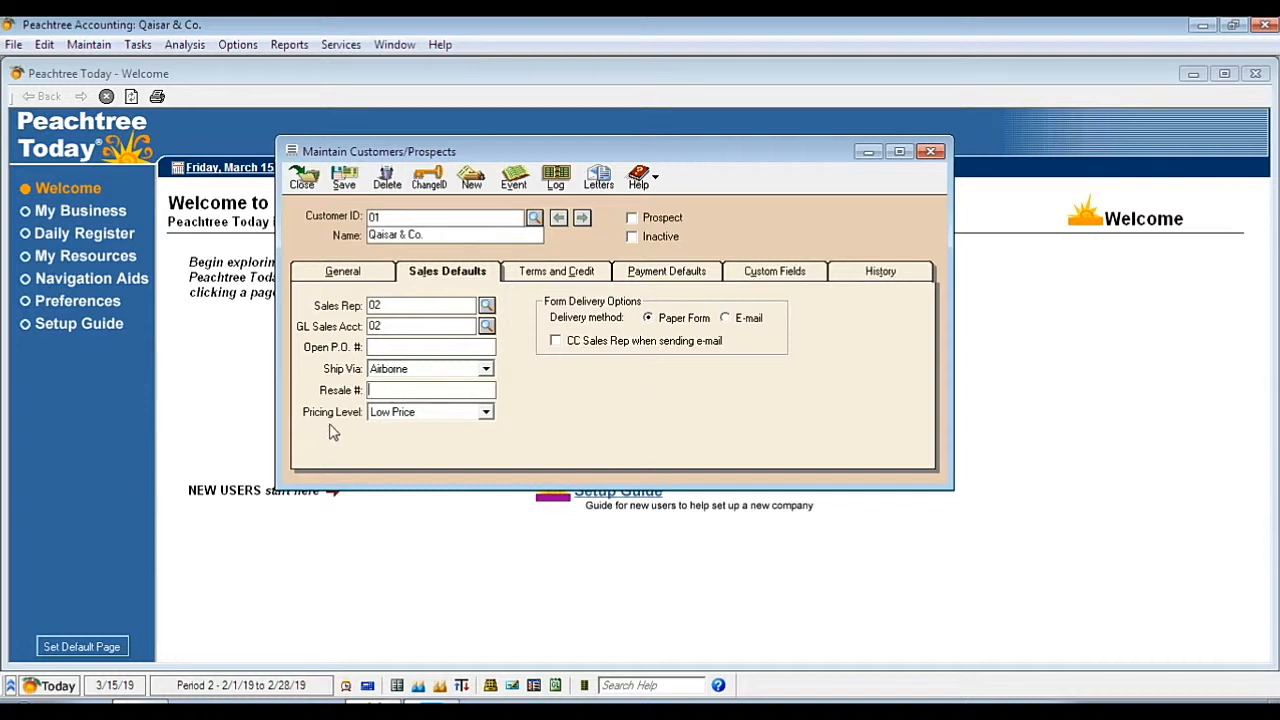
{"action": "left_click", "coordinate": [485, 412]}
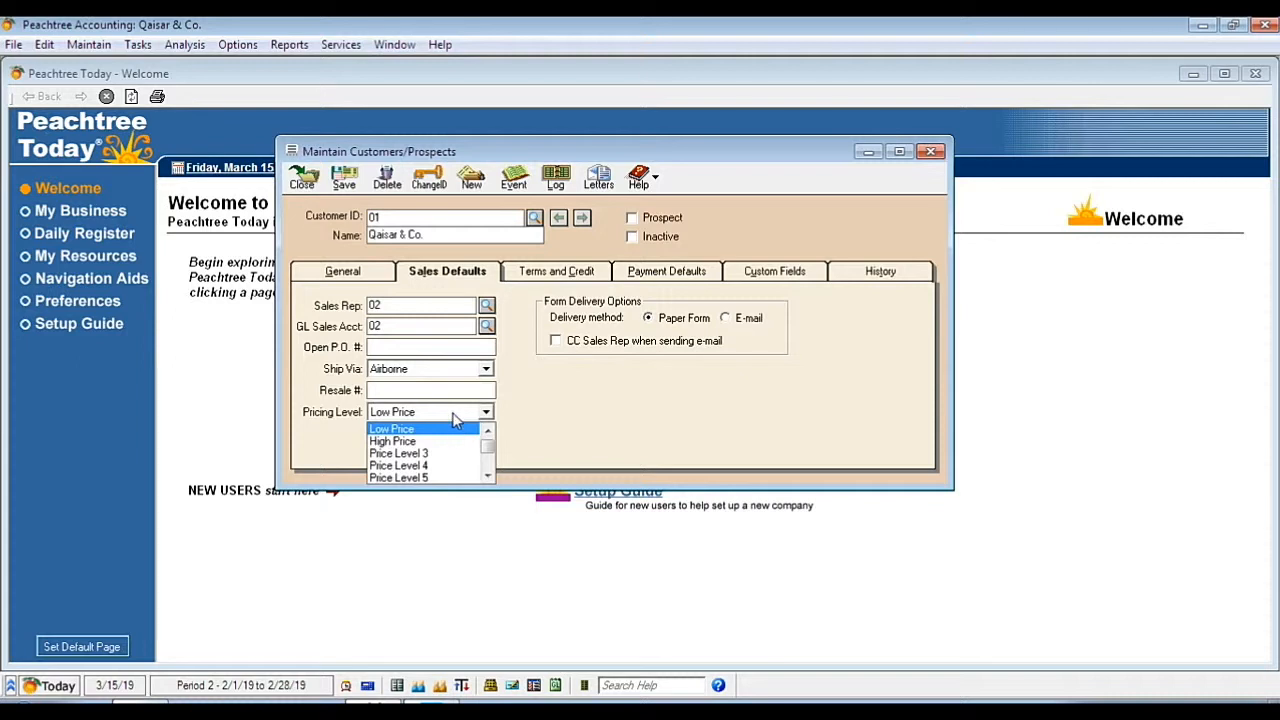
{"action": "left_click", "coordinate": [468, 418]}
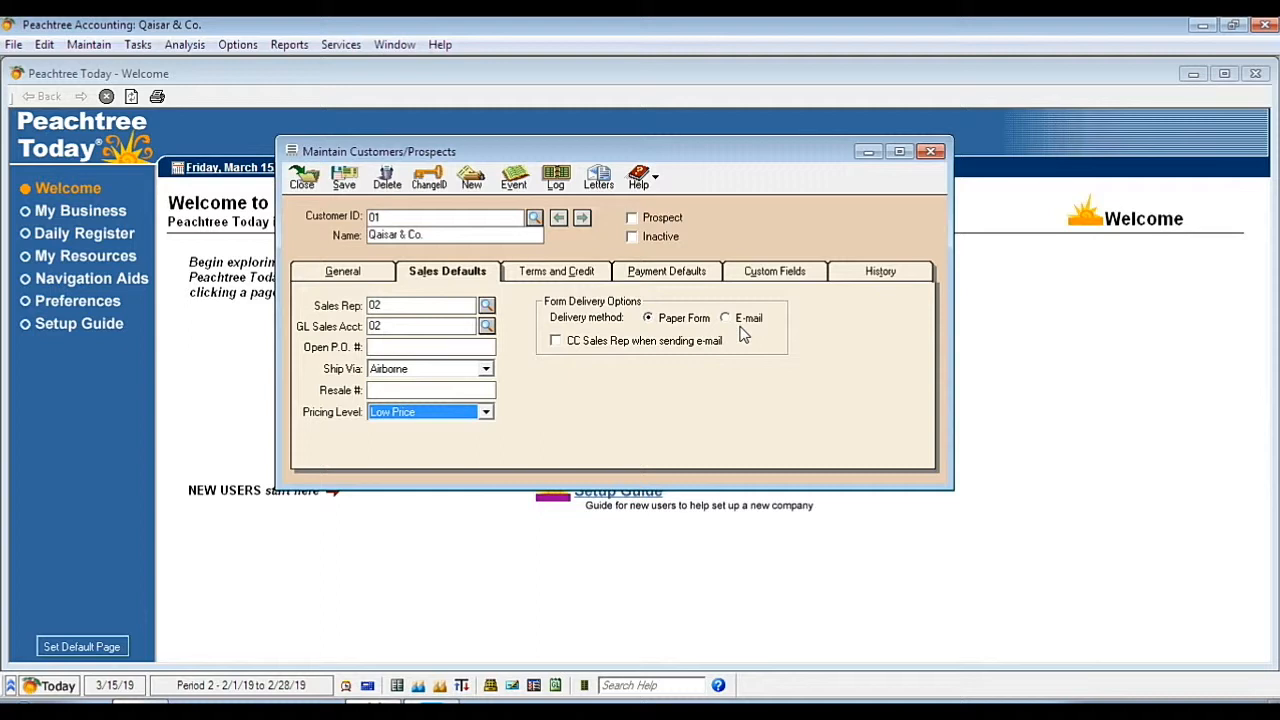
{"action": "left_click", "coordinate": [725, 320]}
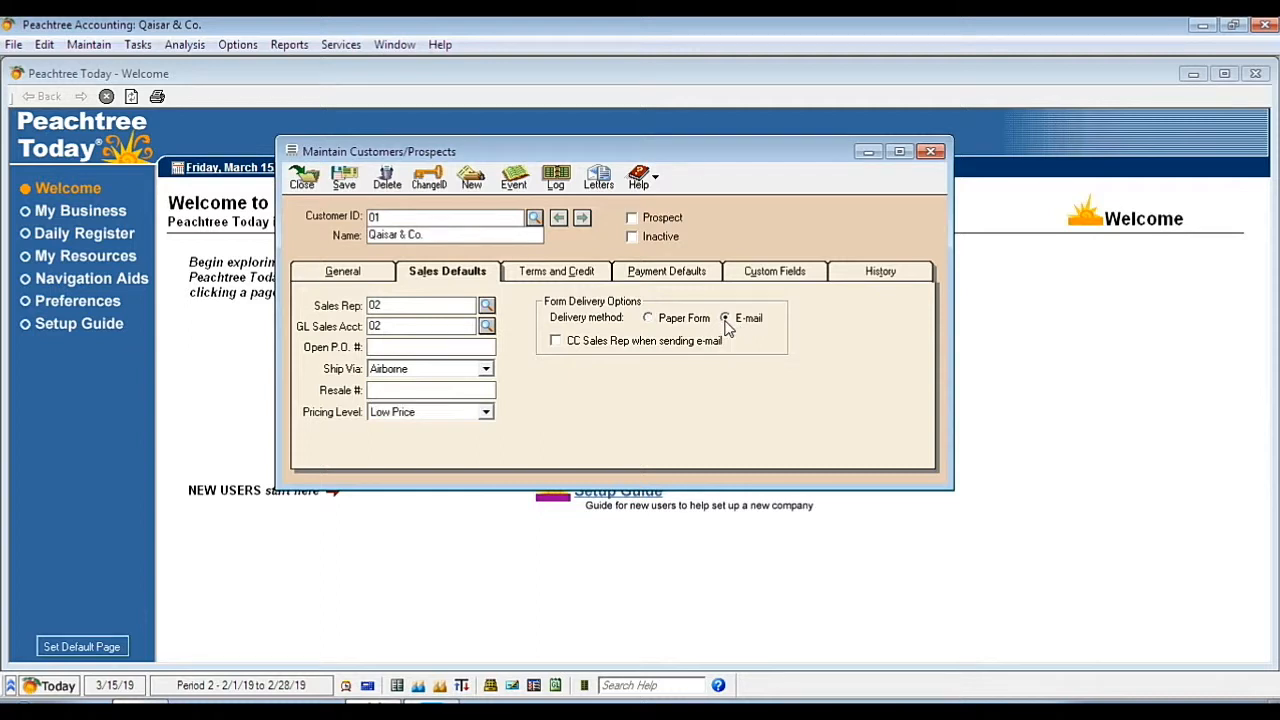
{"action": "left_click", "coordinate": [352, 278]}
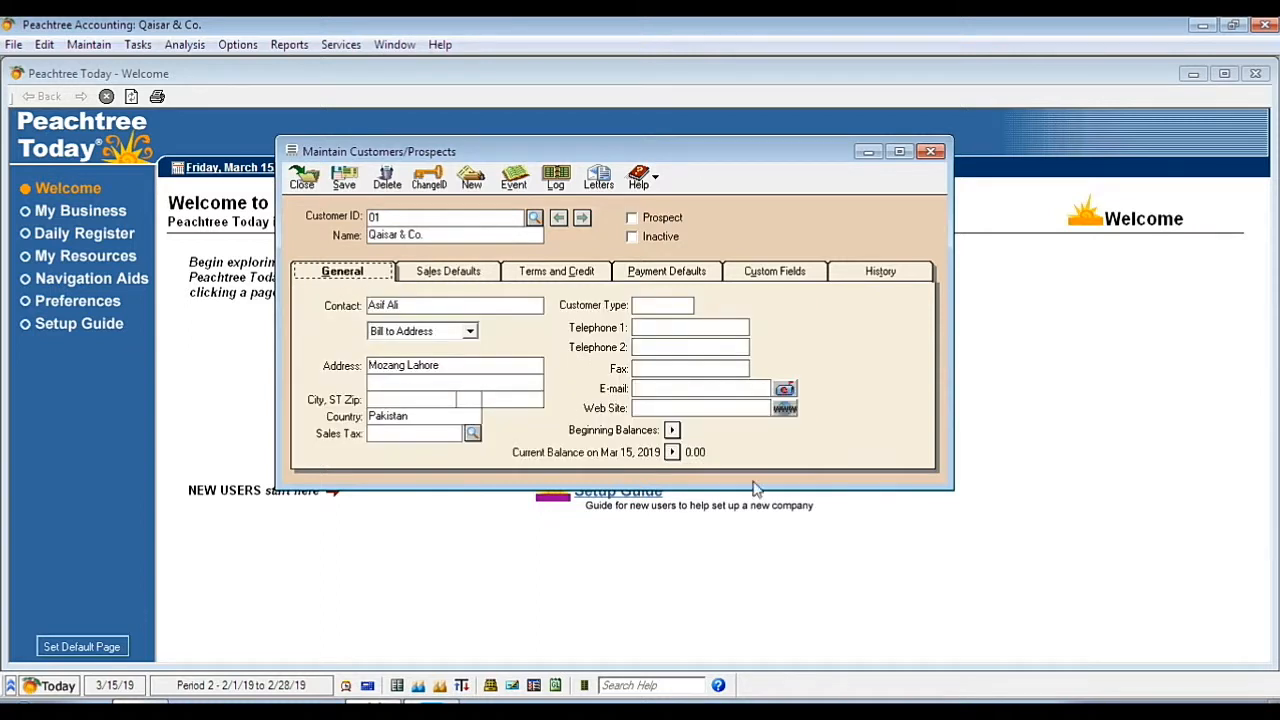
{"action": "left_click", "coordinate": [685, 390]}
{"action": "left_click", "coordinate": [452, 278]}
{"action": "left_click", "coordinate": [648, 318]}
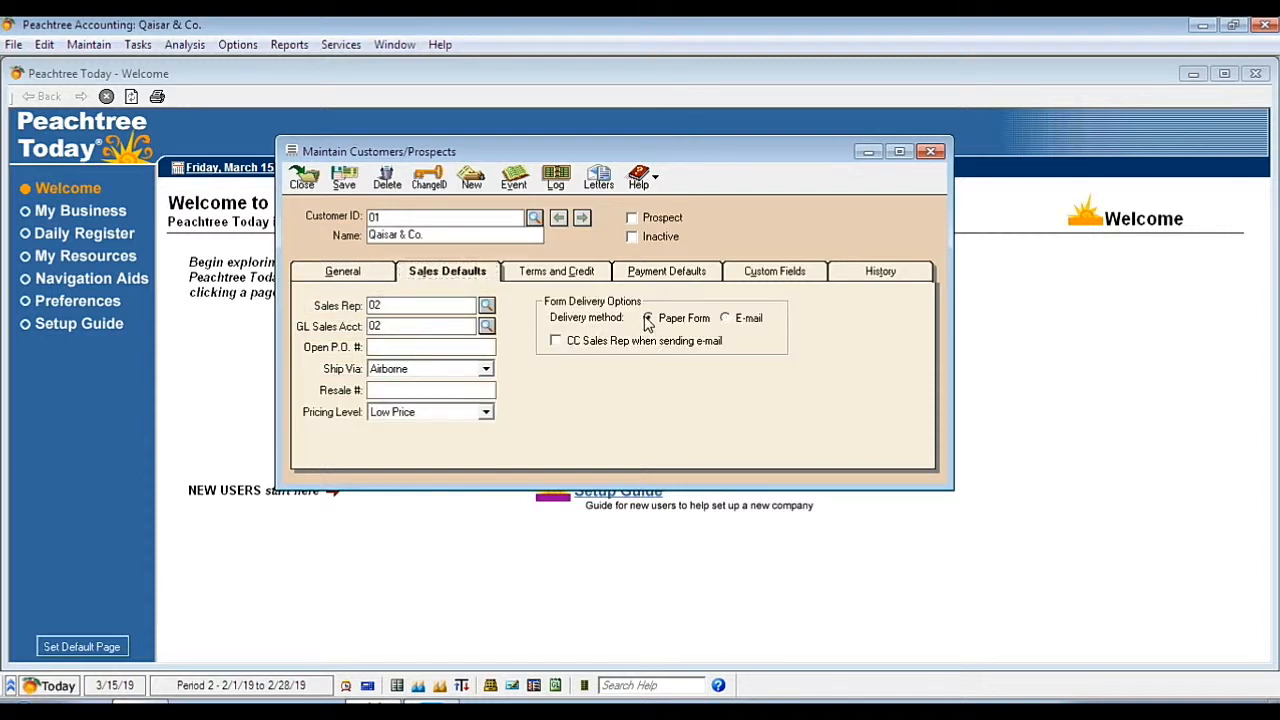